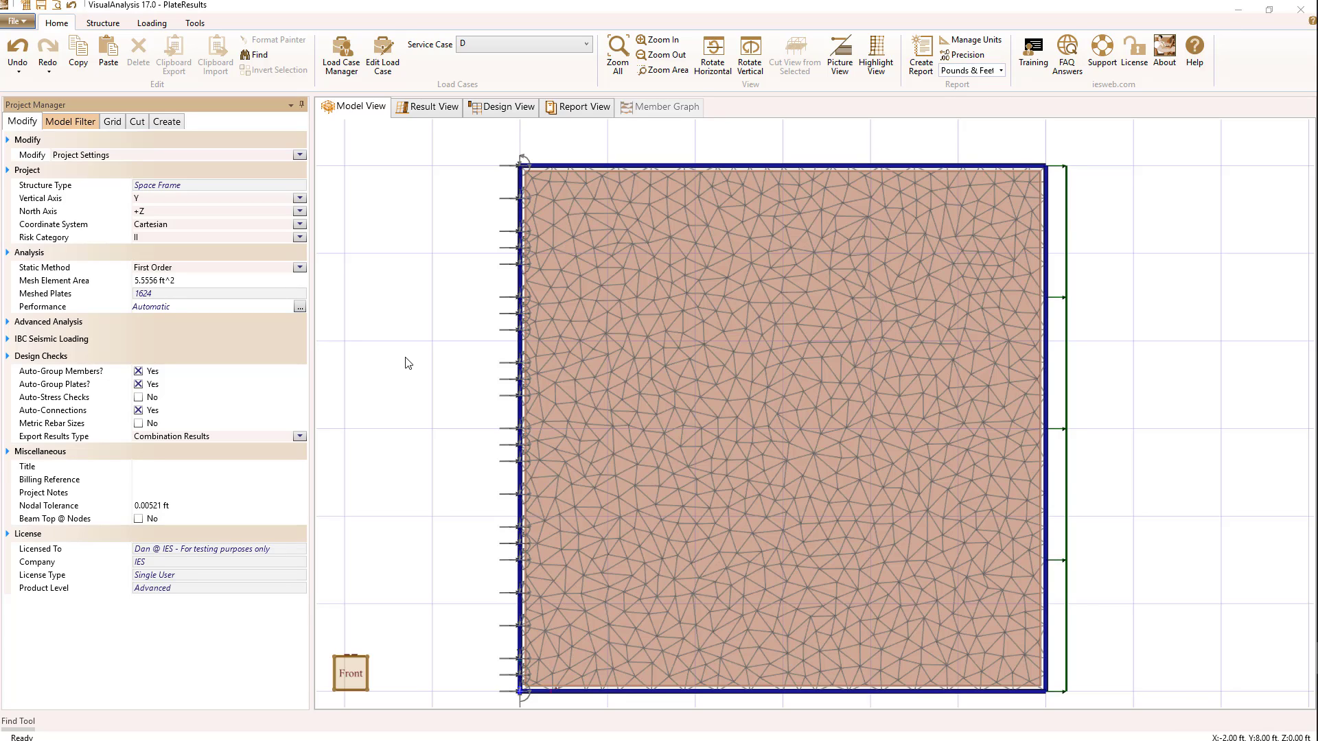
Step: Inspect the properties of the fixed support on the plate's left side and of the load on its right side
left_click(521, 330)
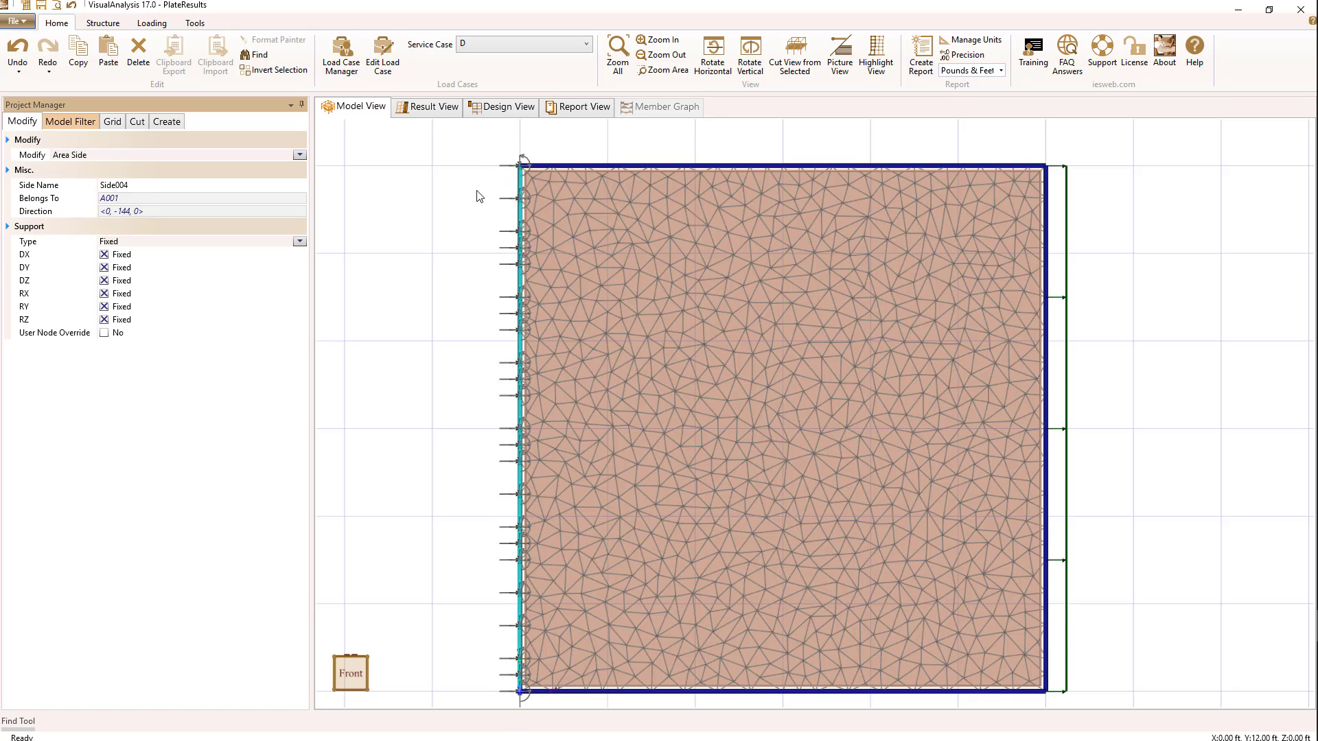
left_click(437, 262)
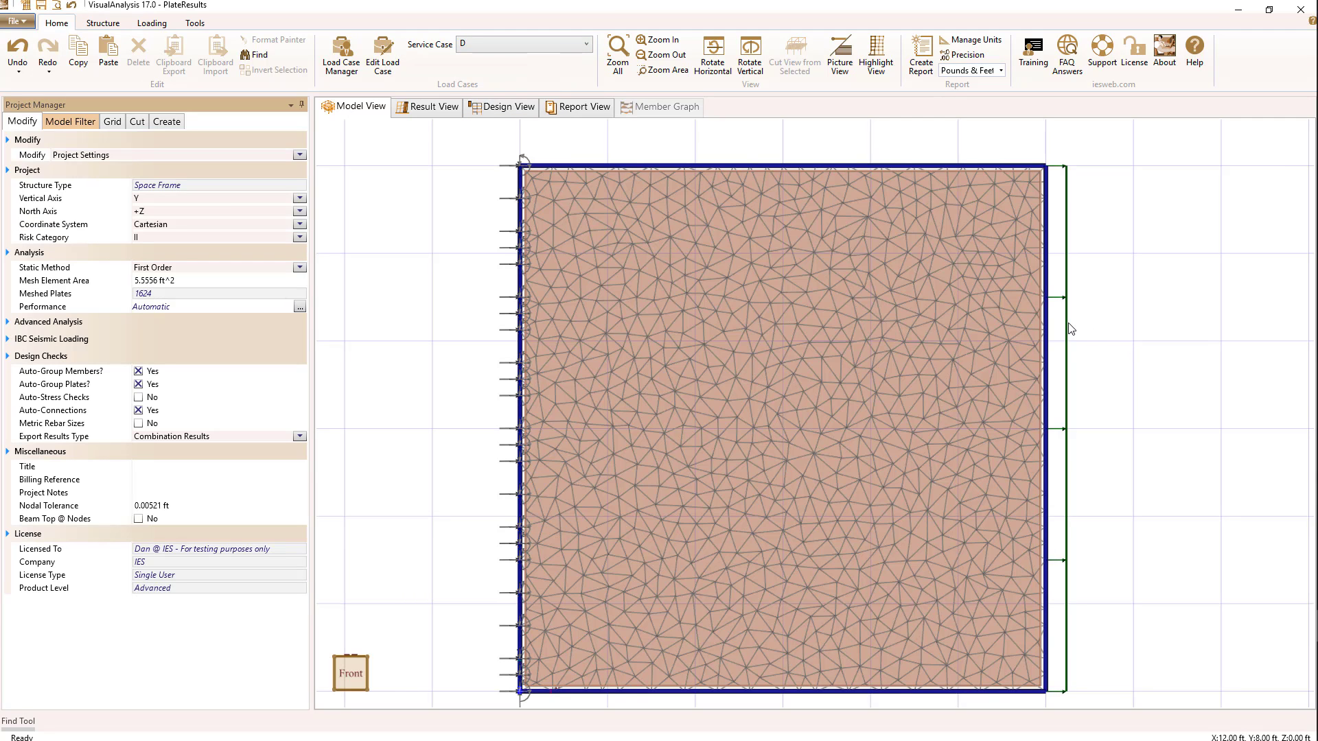
left_click(1066, 300)
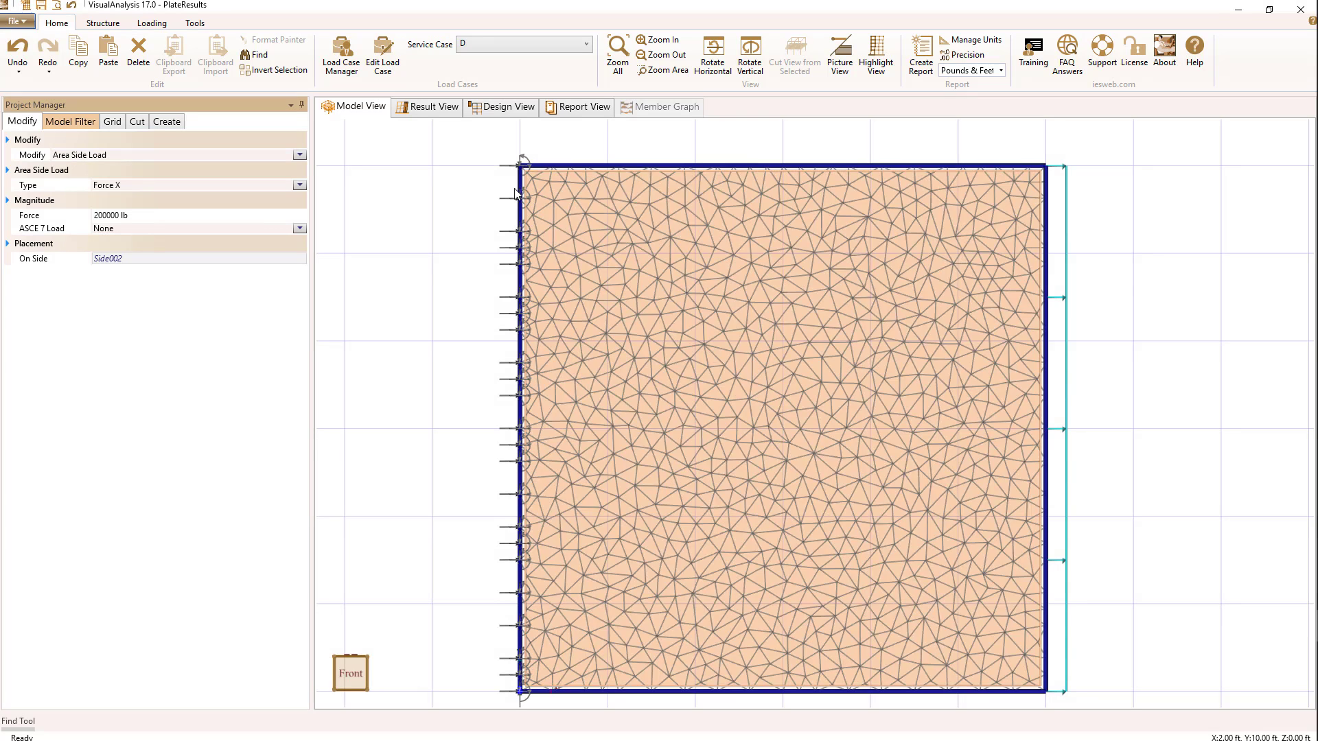
Step: Switch the model to service case L, inspect its out-of-plane load from a tilted angle and restore the front view
left_click(473, 45)
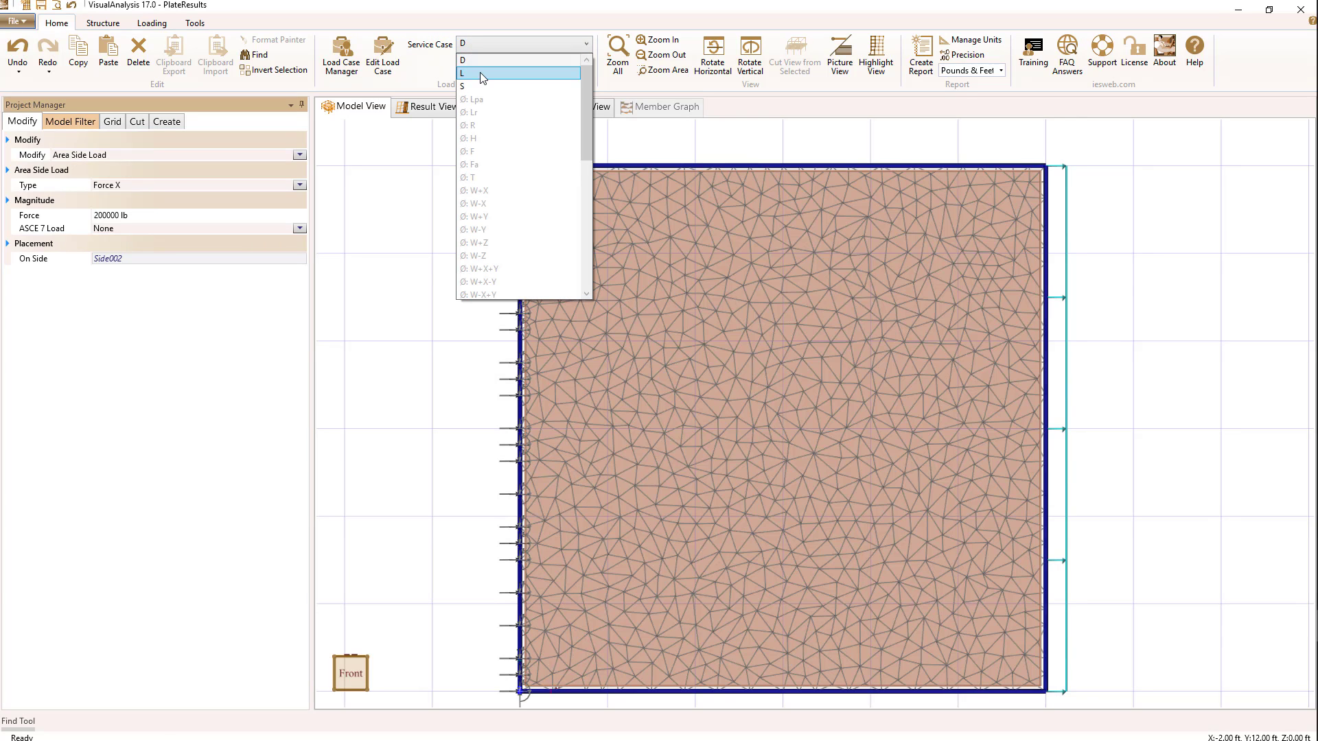
left_click(480, 72)
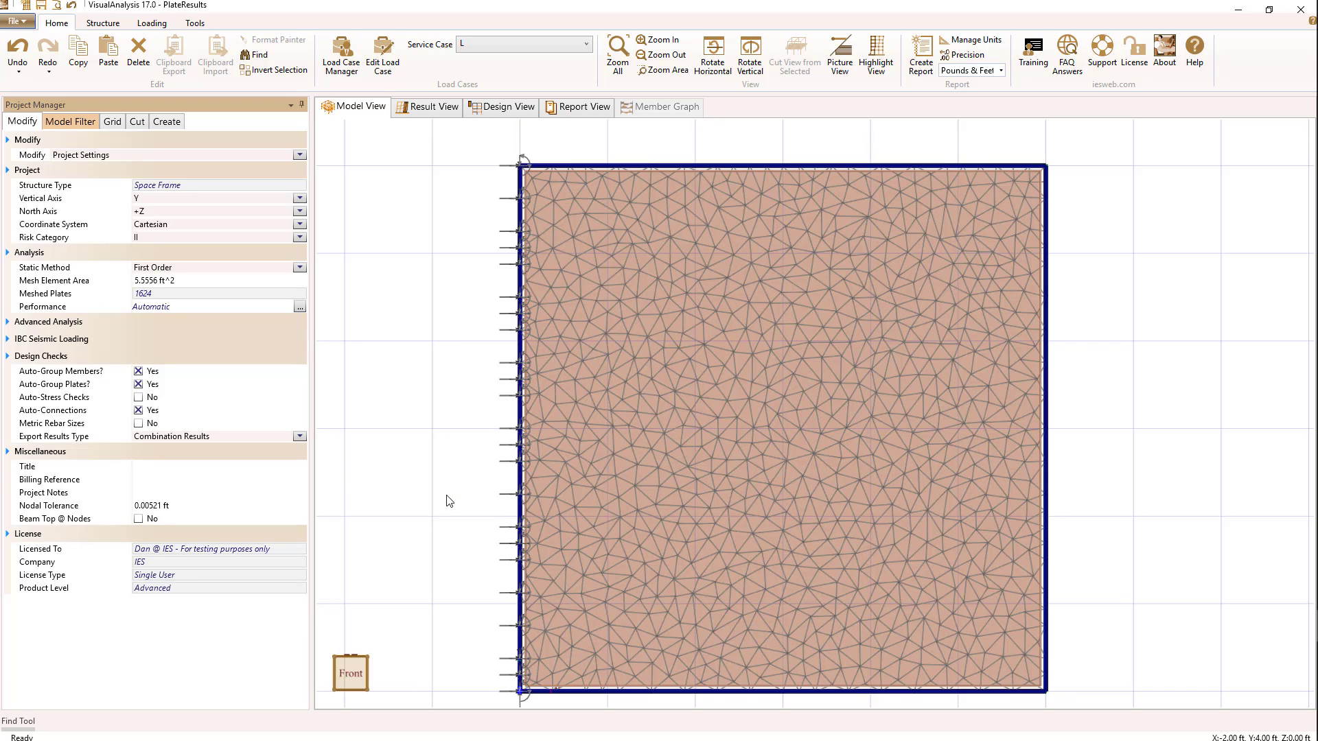
middle_click_drag(440, 464, 412, 261)
middle_click_drag(442, 454, 453, 409)
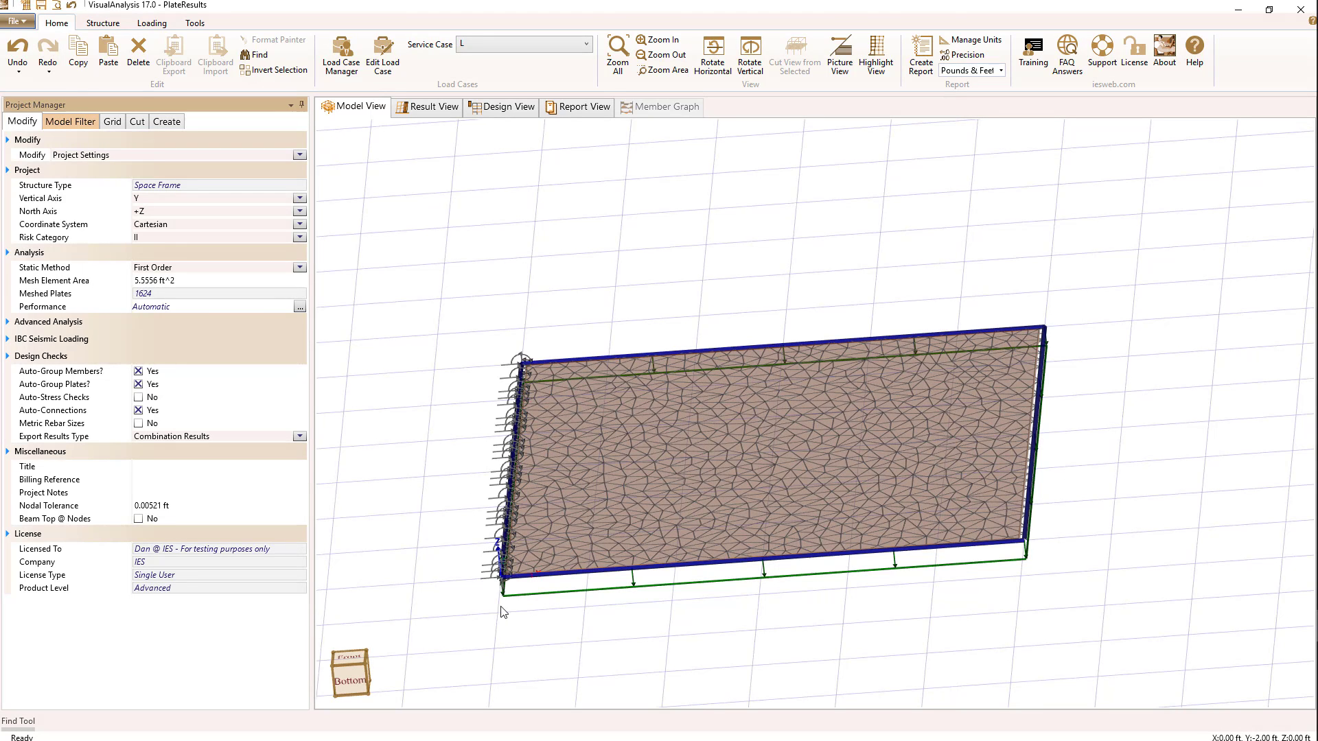
left_click(343, 655)
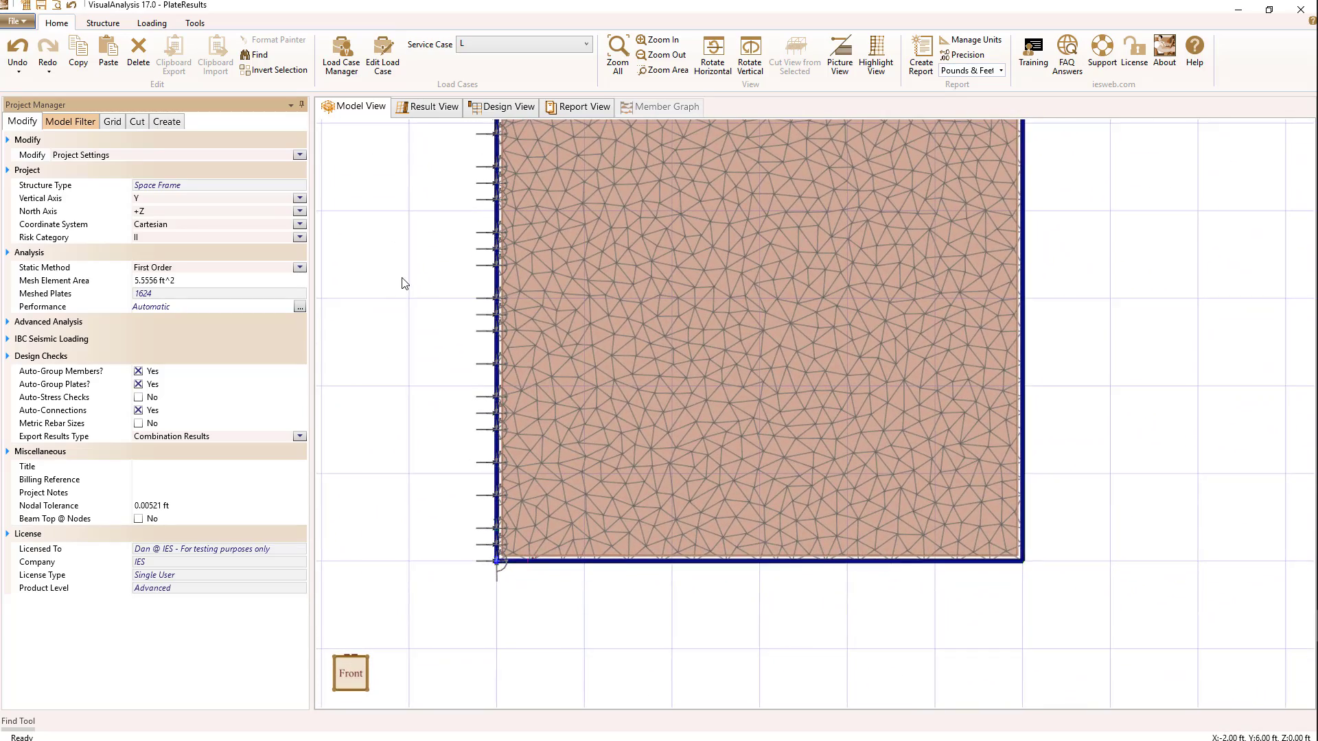
Step: Switch the model to service case S and inspect the properties of the side load at the plate's upper right corner
left_click(535, 45)
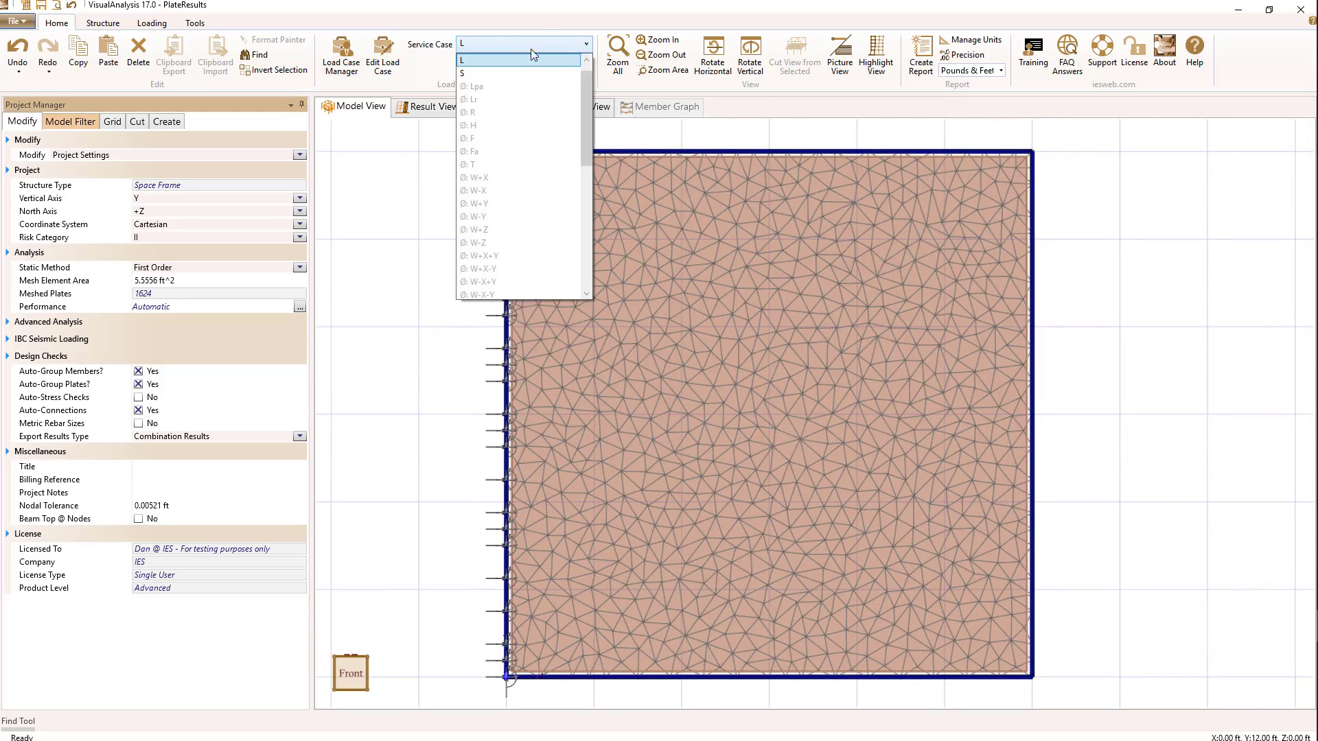
left_click(519, 73)
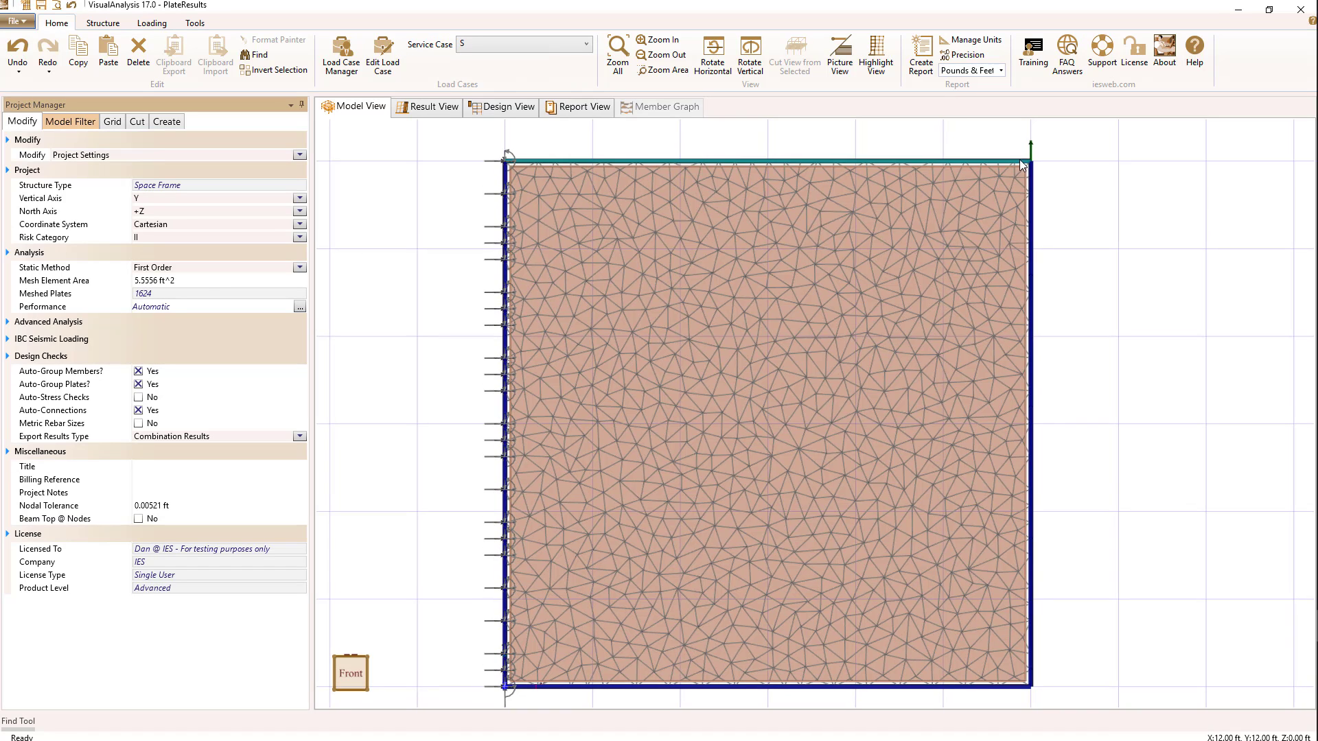
left_click(1032, 148)
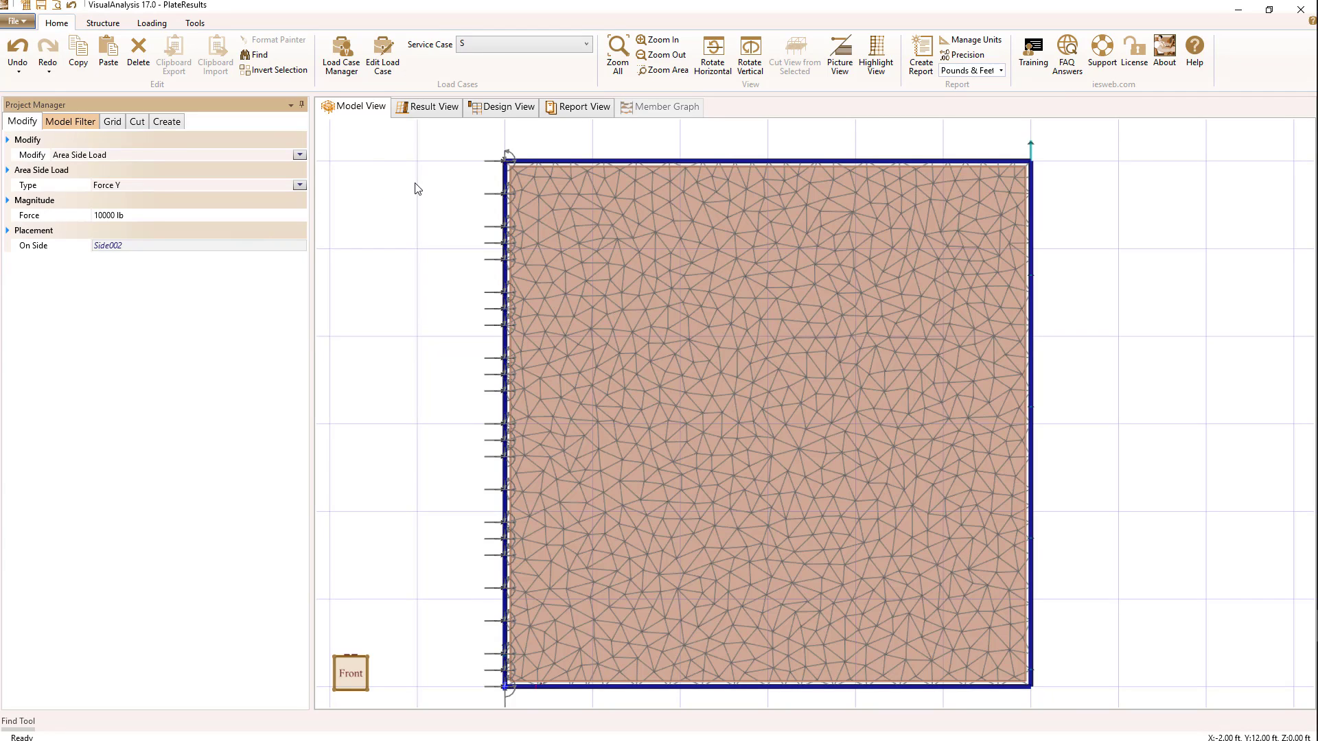
Step: Show the analysis results for result case D
left_click(421, 112)
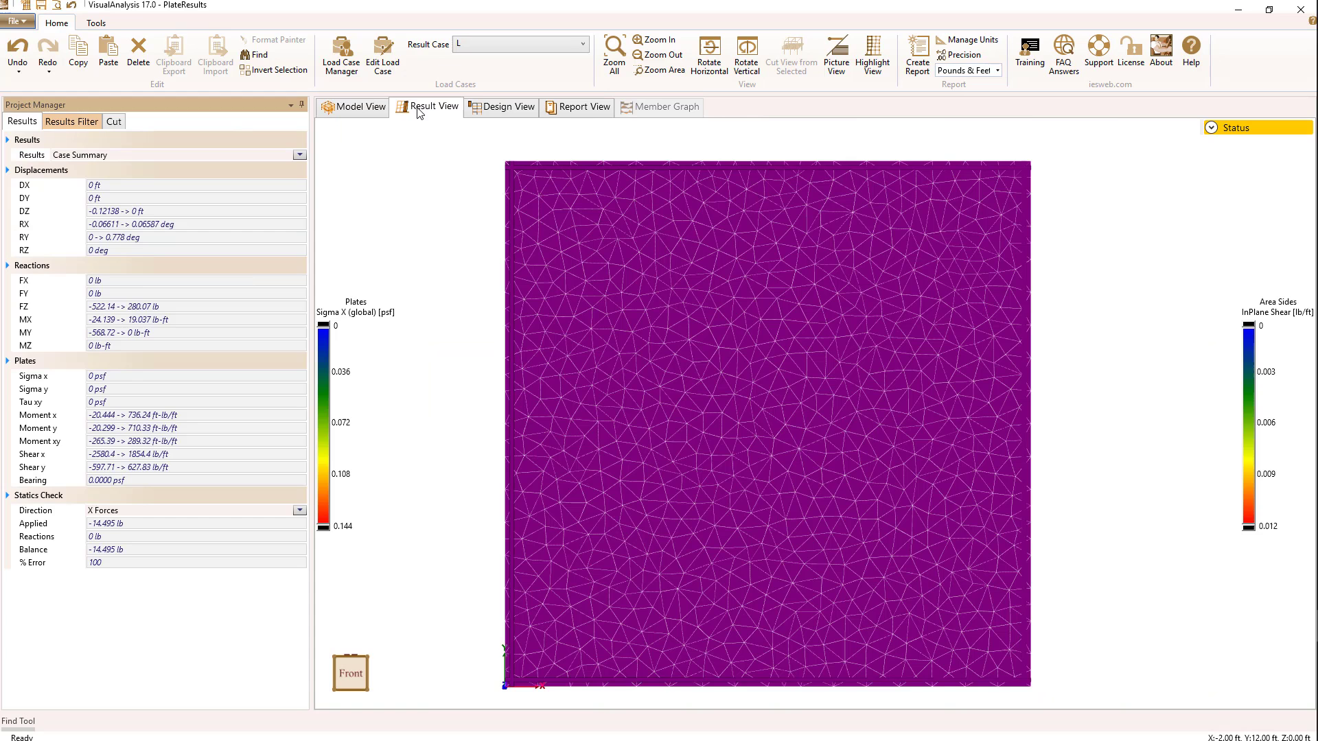
left_click(491, 45)
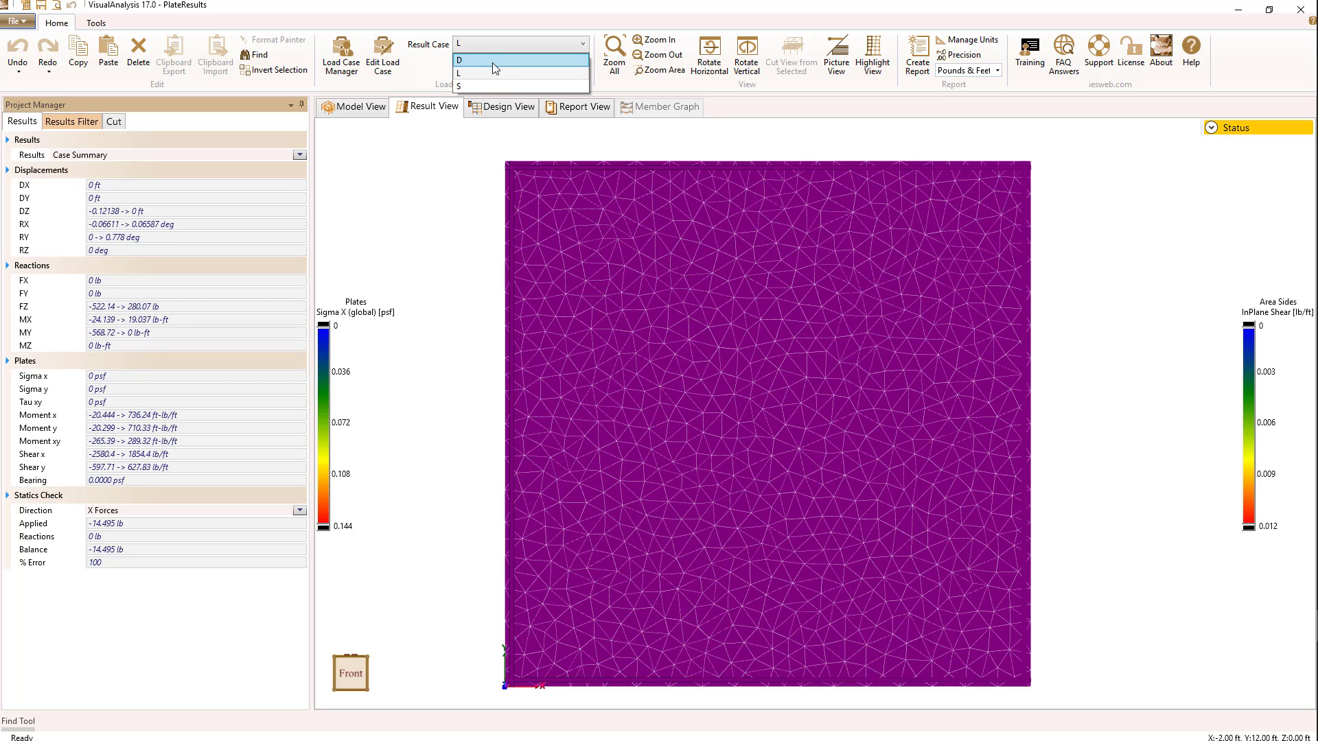
left_click(492, 61)
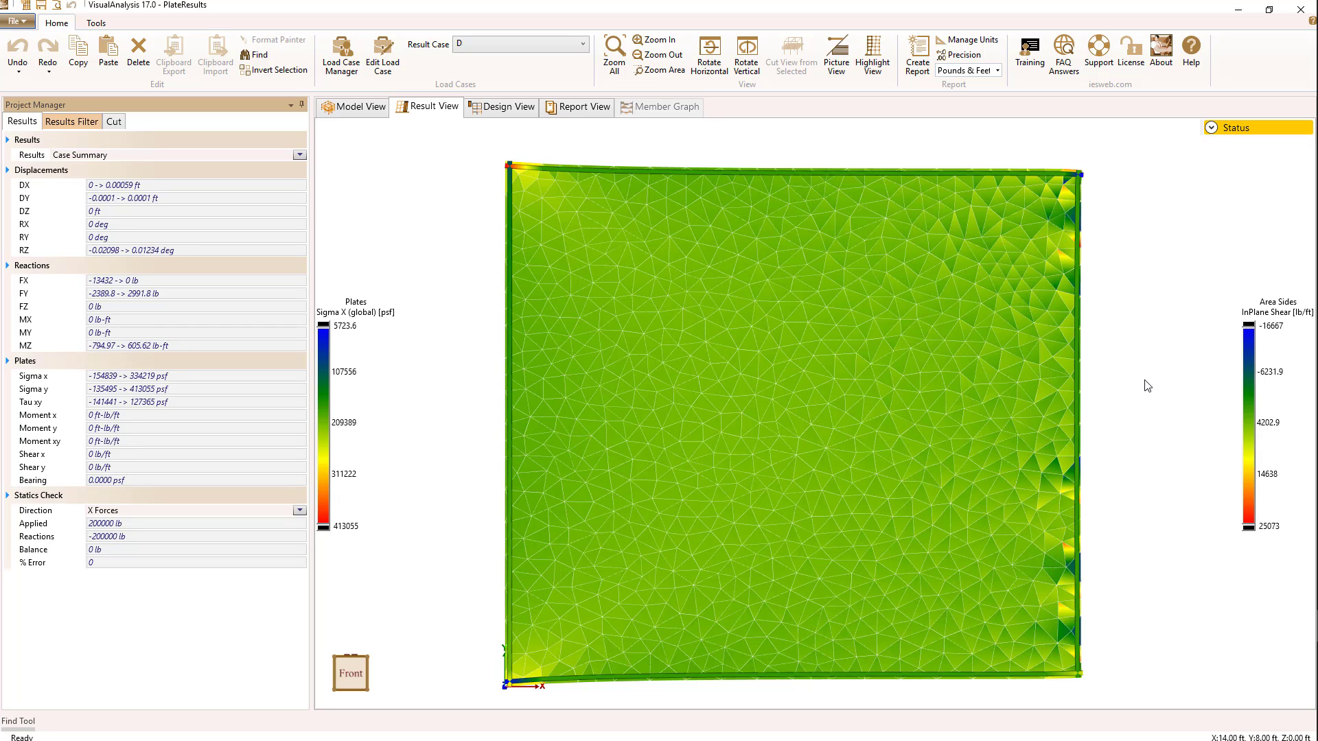
Step: Move the Area Sides legend closer to the plate and display the area side results for the plate's left side
left_click(71, 122)
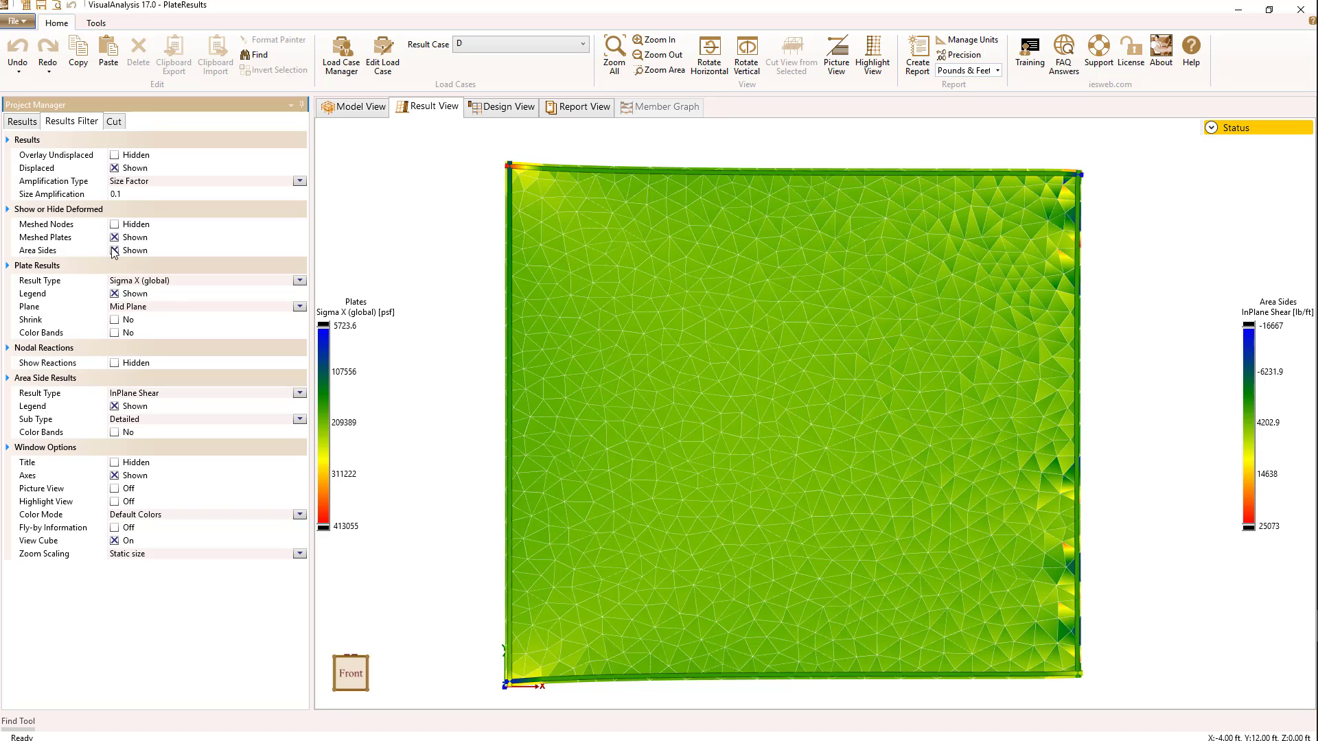
left_click(510, 241)
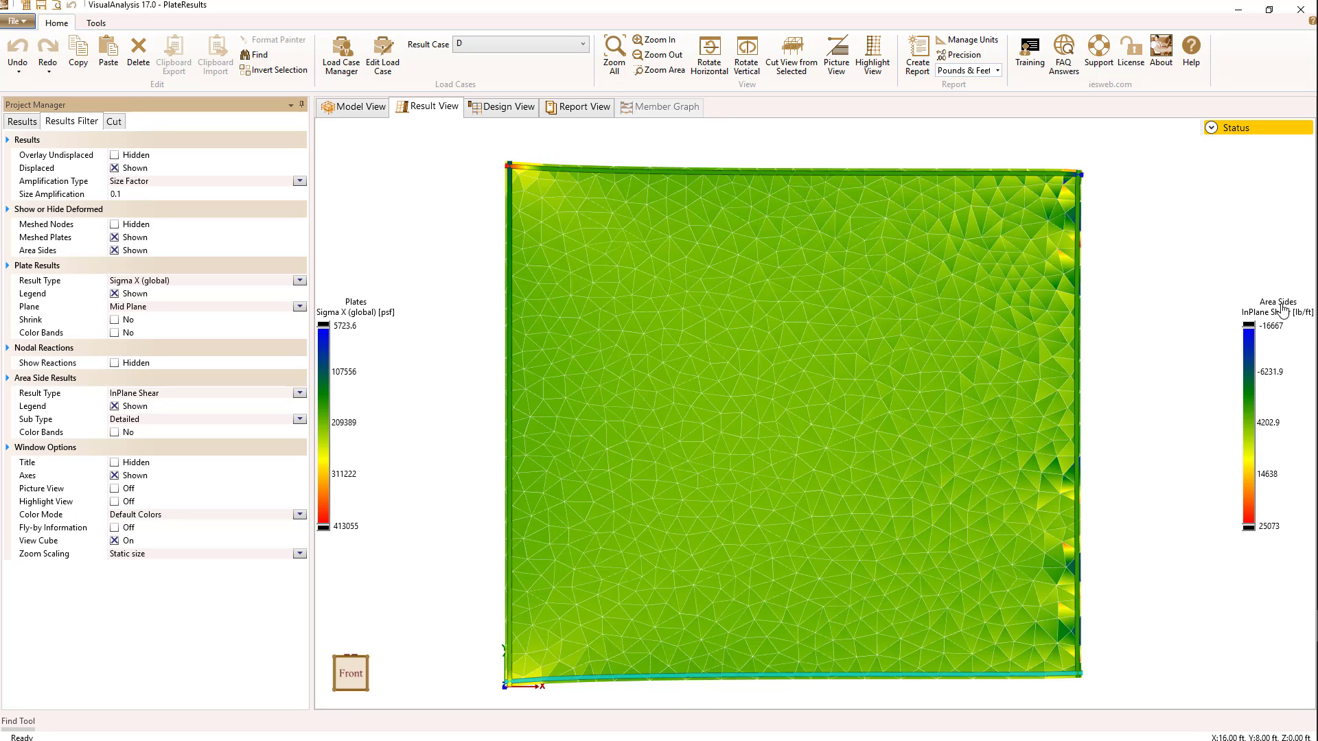
left_click_drag(1282, 310, 1225, 321)
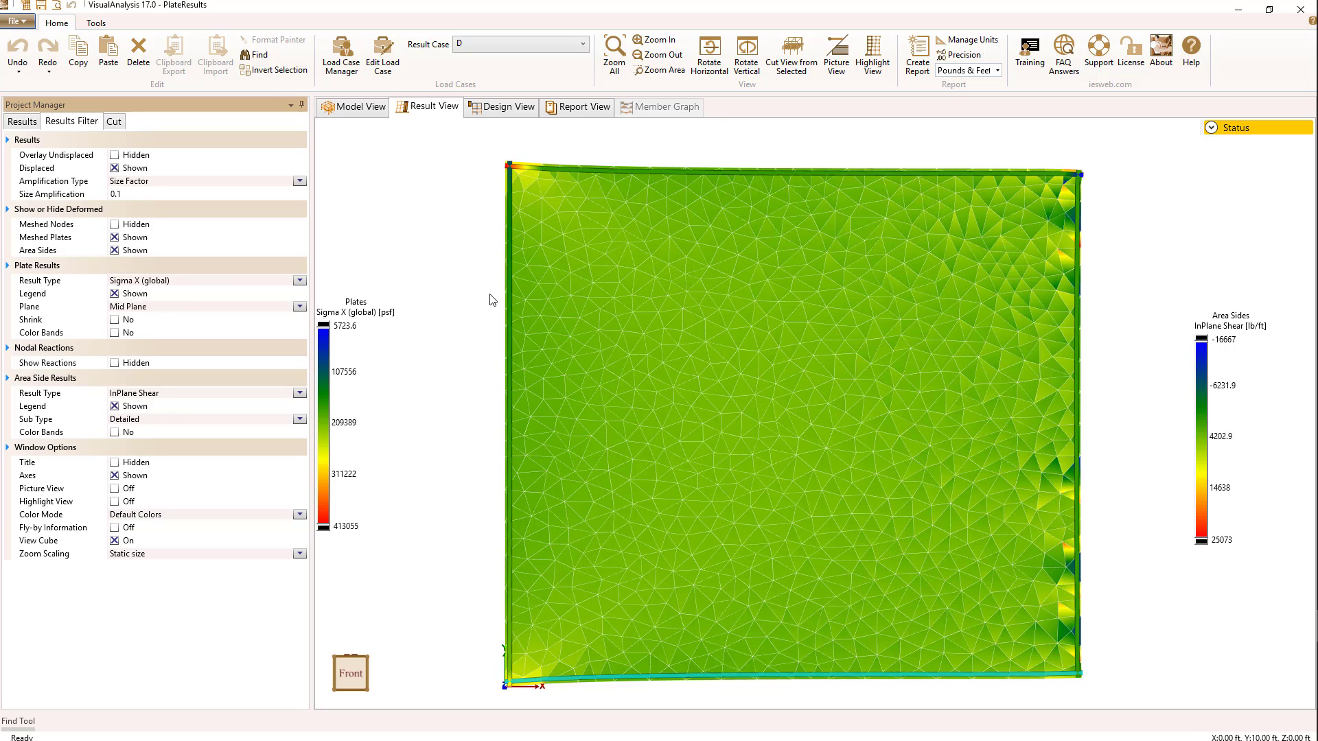
left_click(508, 312)
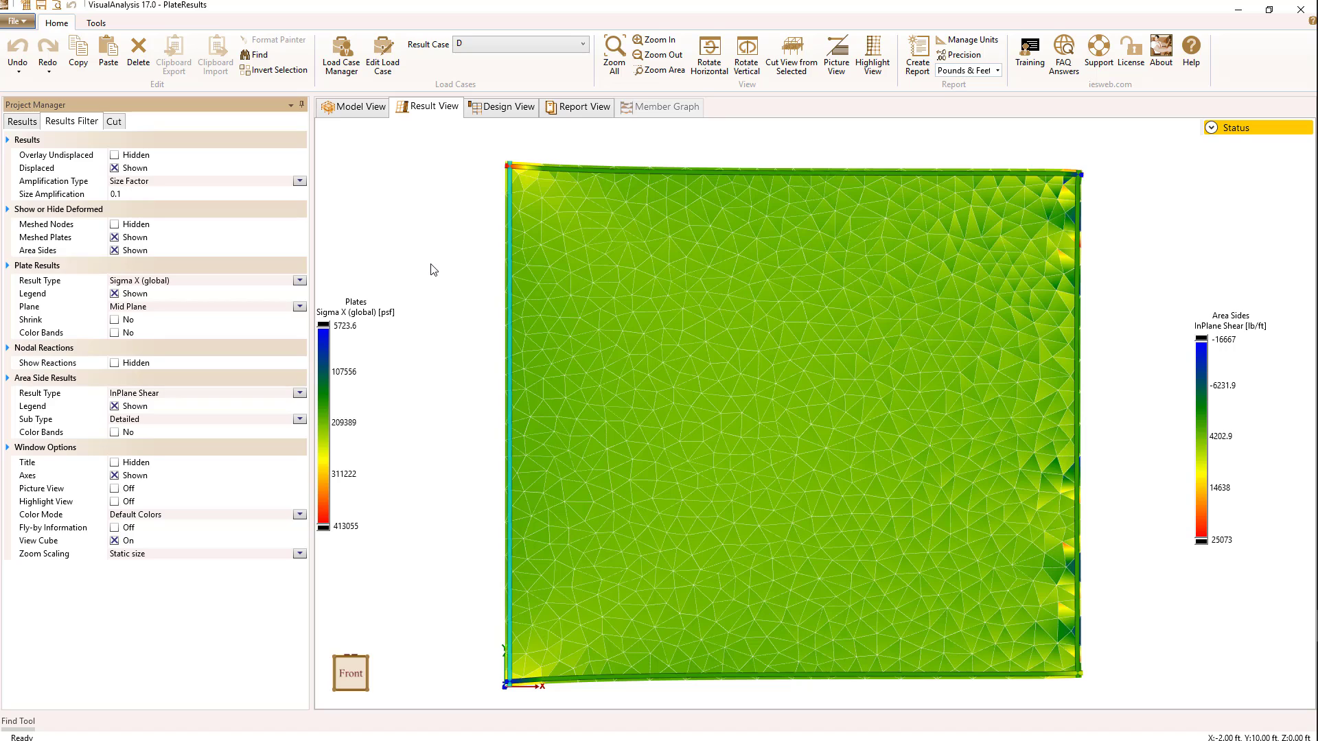
left_click(21, 124)
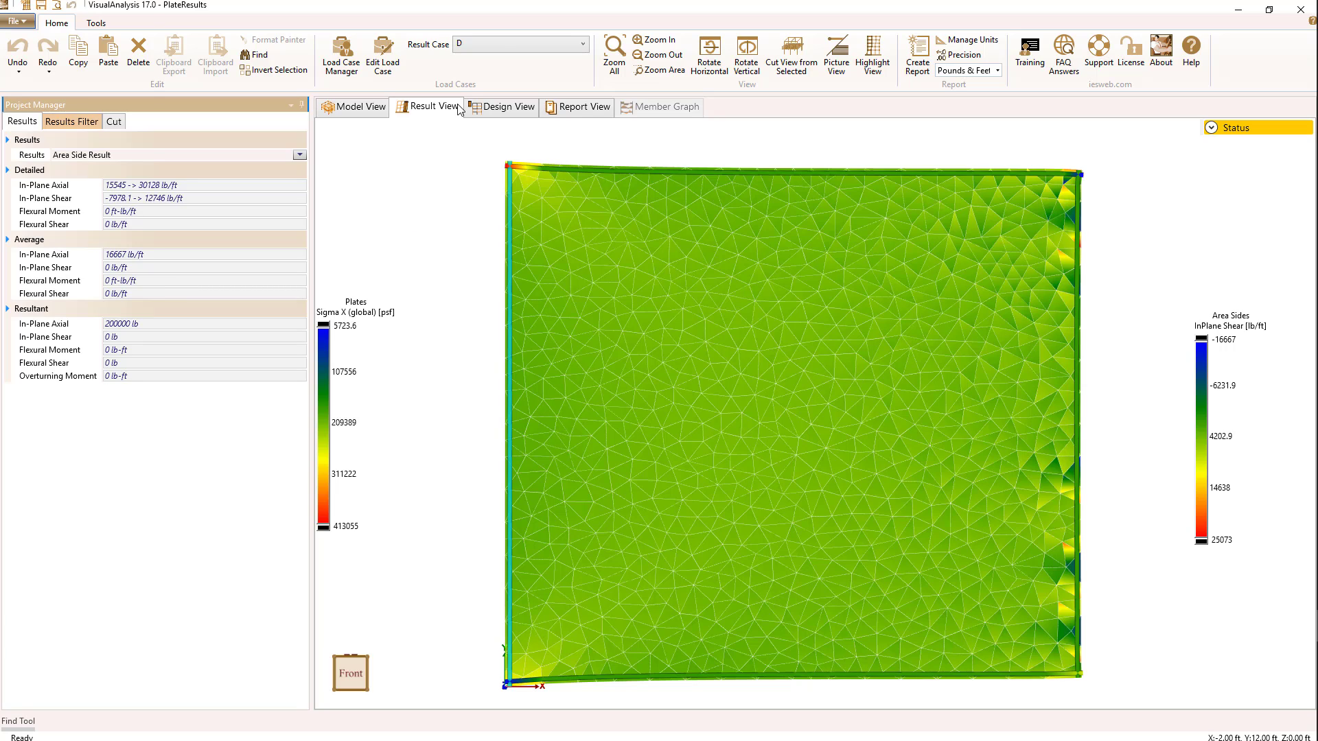
Step: Switch to result case L, view the deflected plate from the bottom and examine the left side's resultant flexural moment
left_click(495, 43)
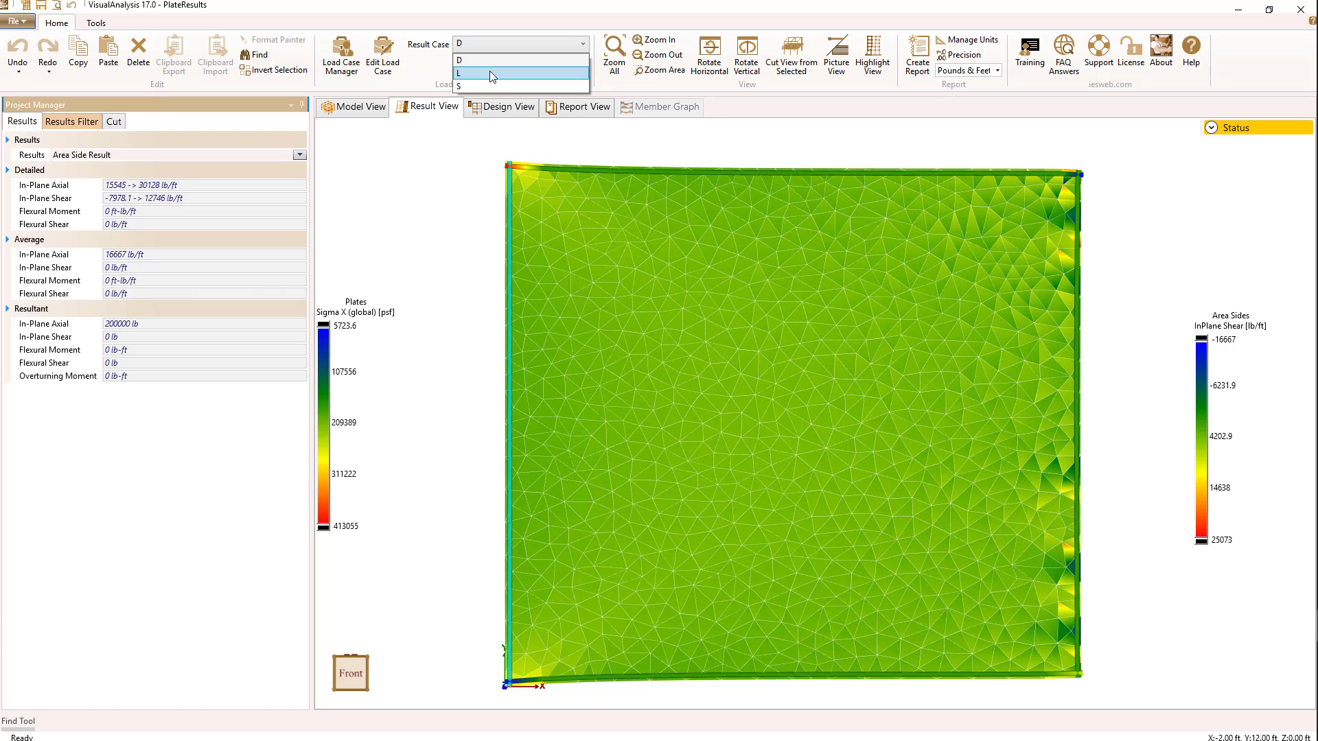
left_click(489, 71)
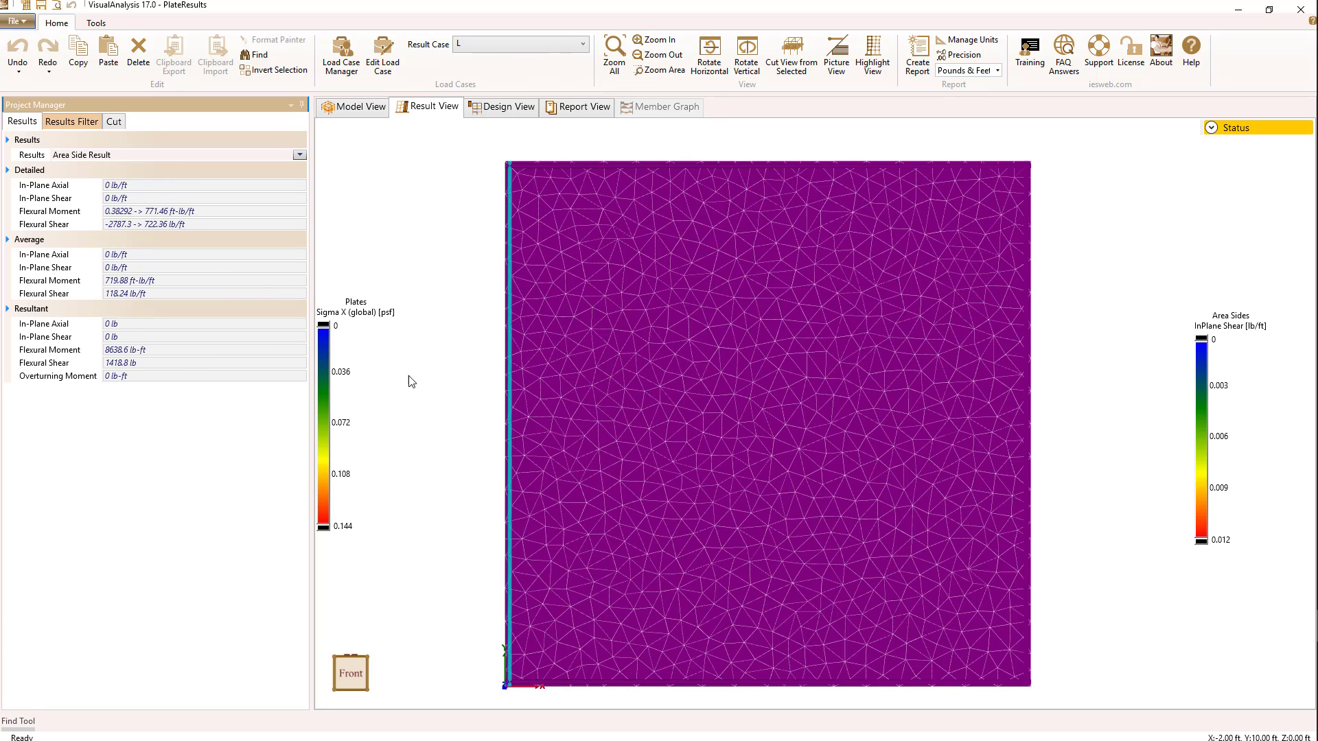
middle_click_drag(429, 398, 497, 329)
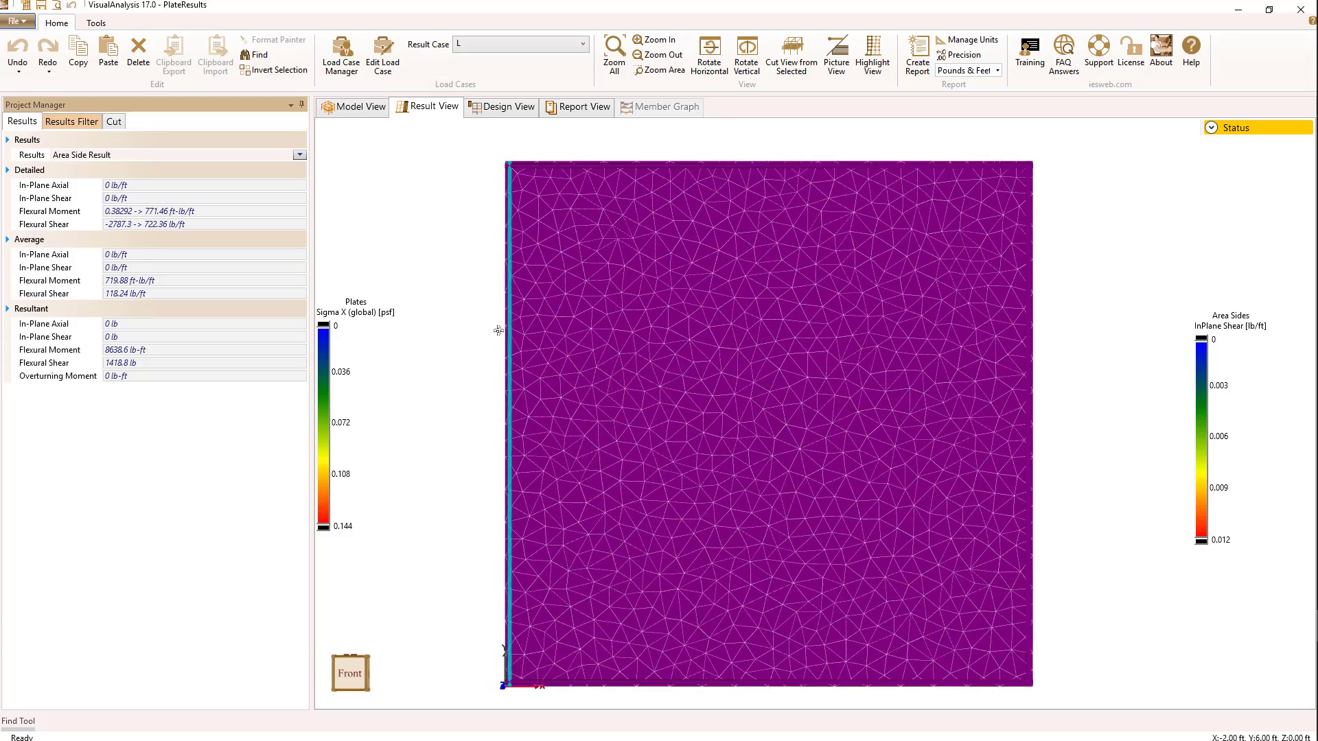
scroll(497, 330, "down", 1)
left_click(349, 690)
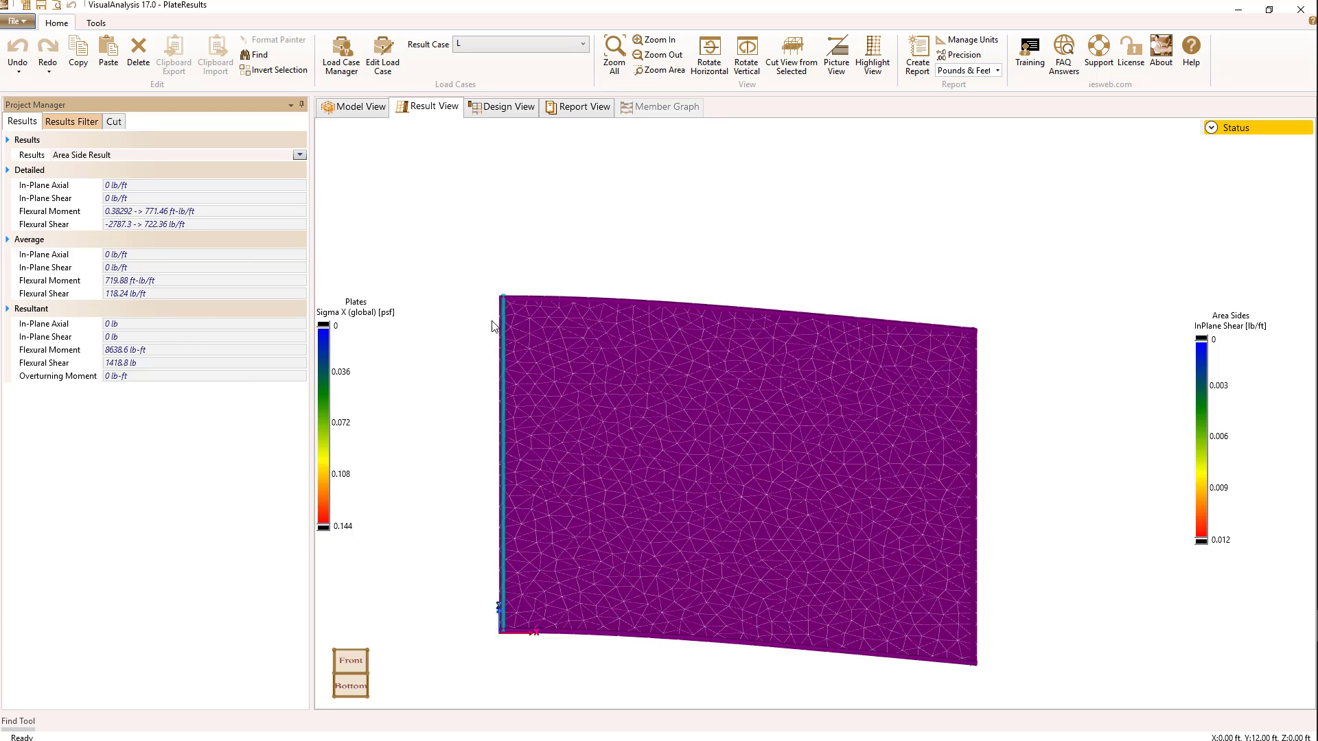
left_click(358, 684)
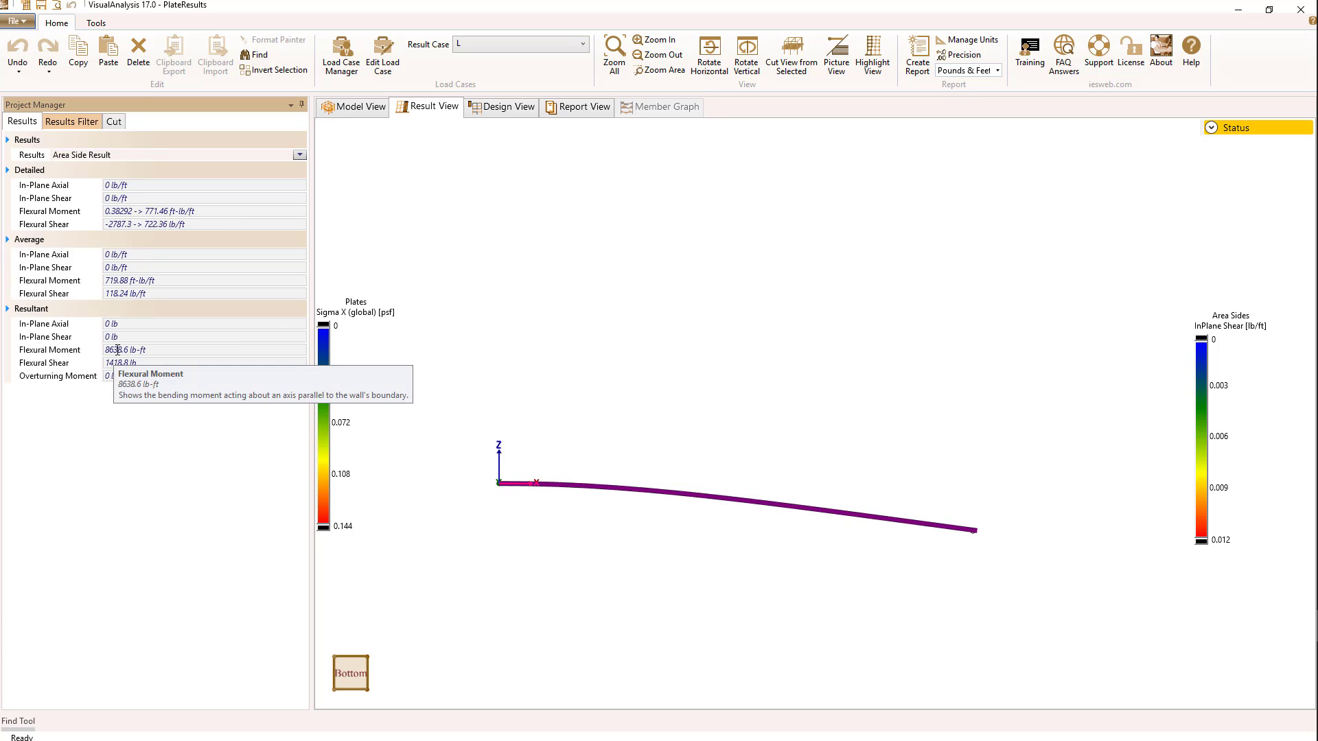
left_click_drag(106, 350, 116, 350)
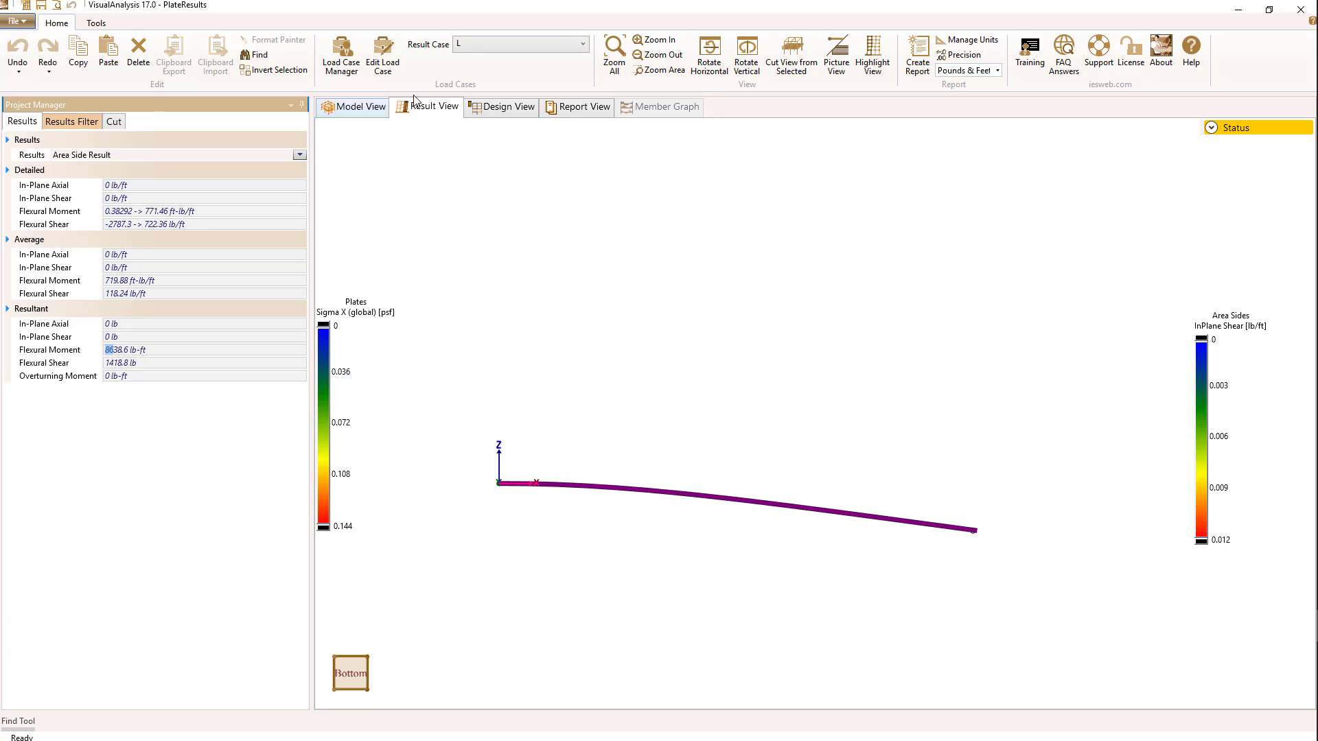
Step: Switch to result case S, return to the front view and examine the left side's average and resultant in-plane shear and overturning moment
left_click(470, 46)
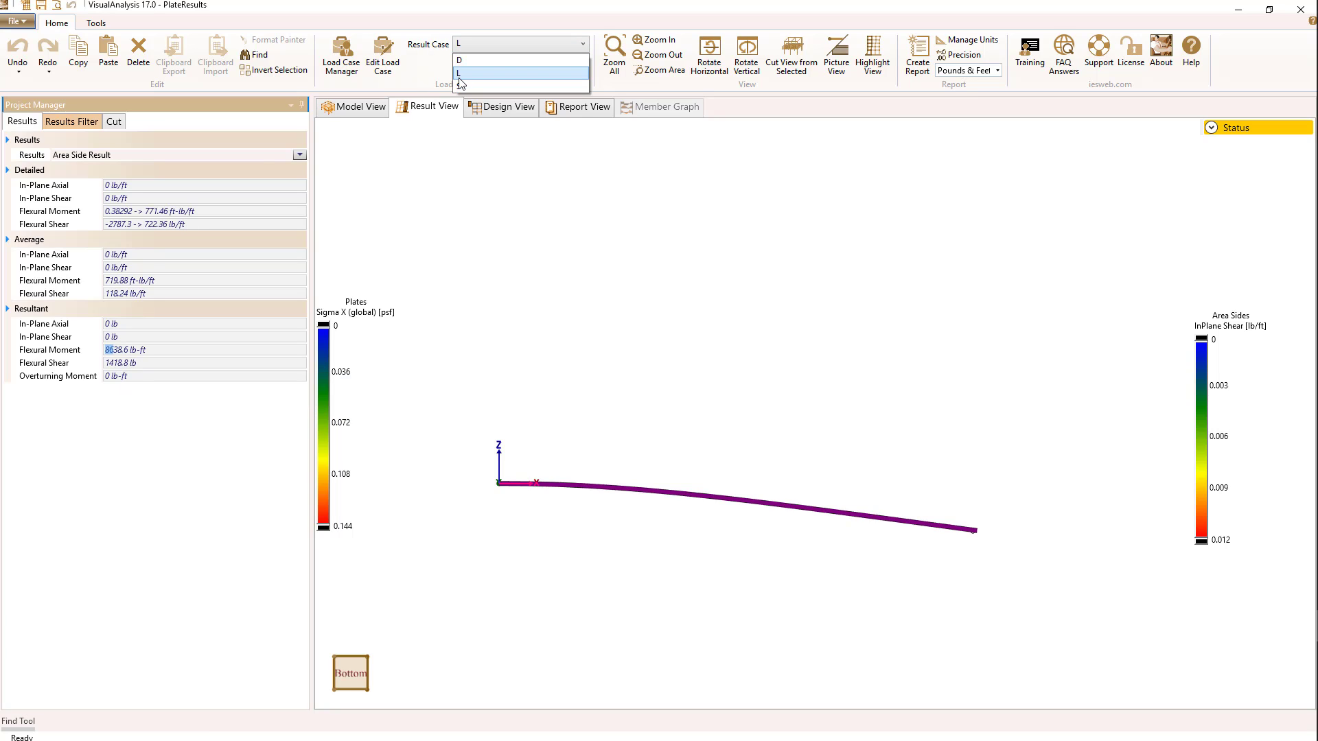
left_click(464, 87)
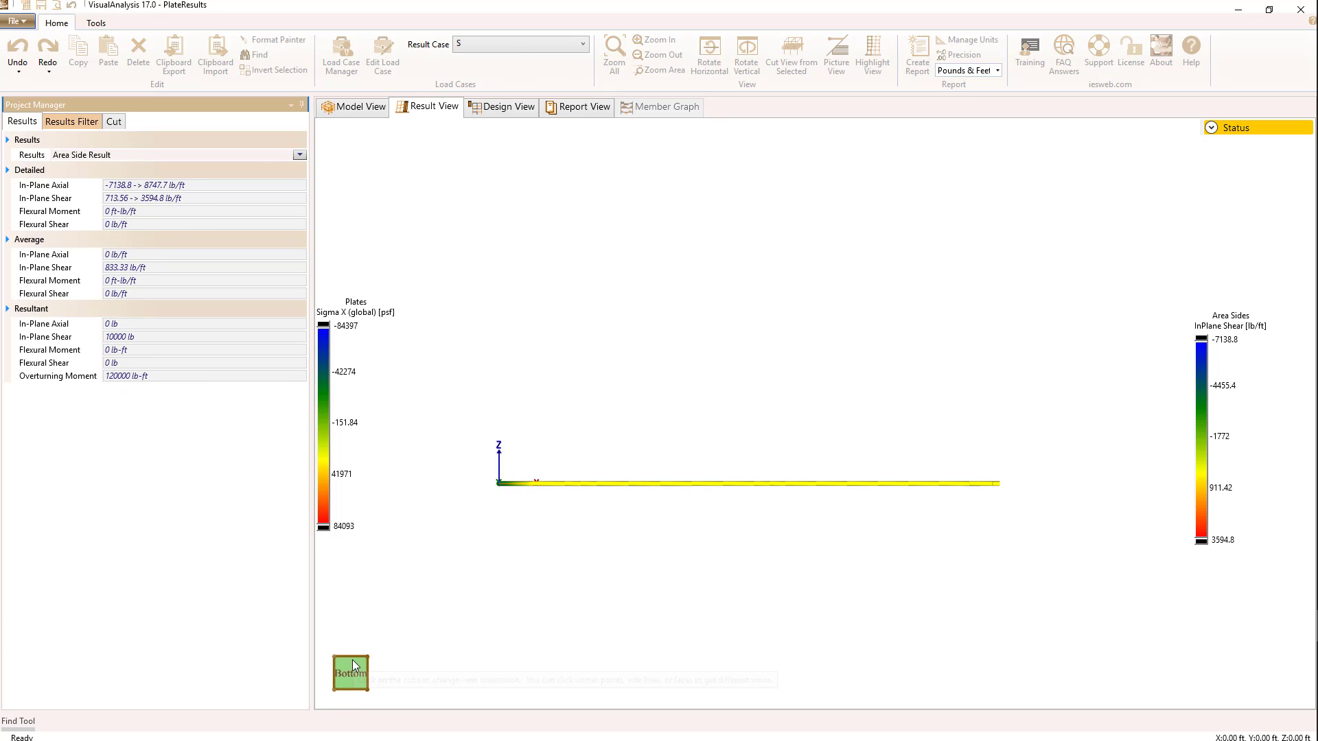
left_click_drag(352, 665, 350, 681)
left_click(349, 681)
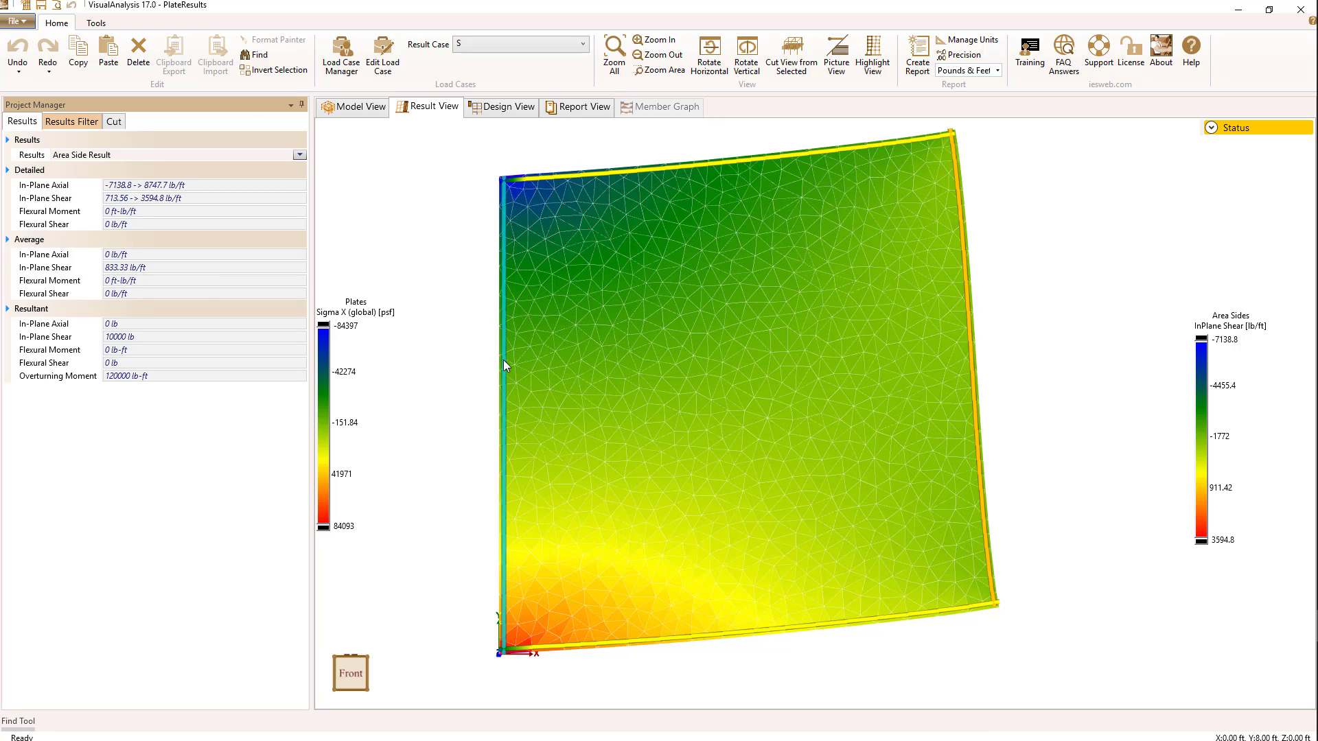
mouse_move(129, 277)
mouse_move(111, 341)
mouse_move(111, 377)
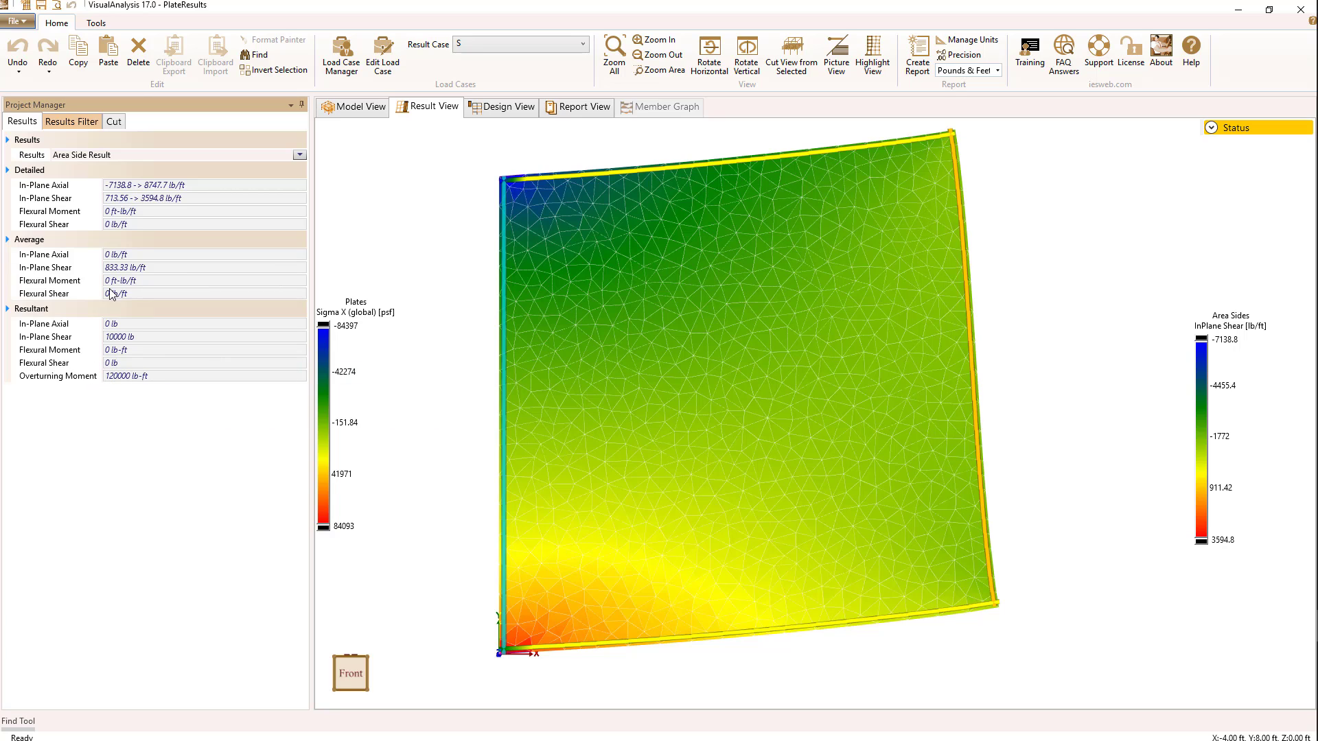